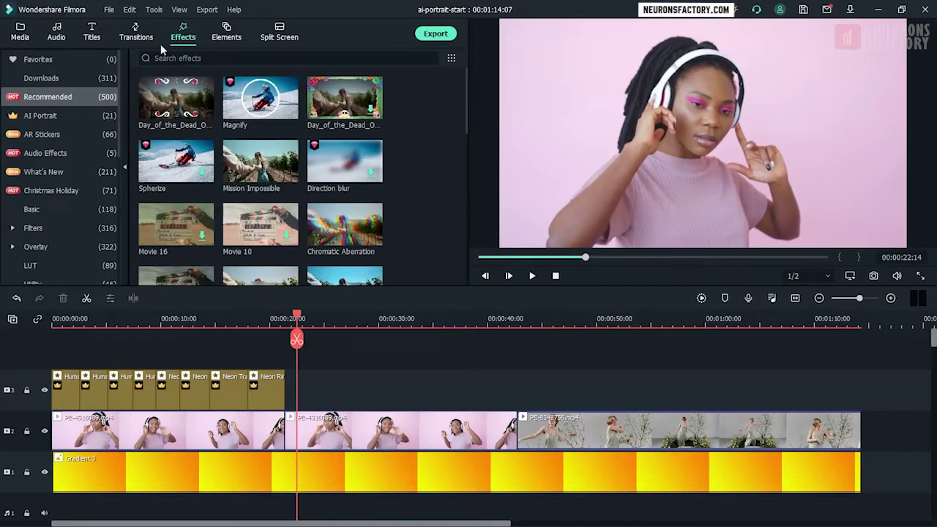
# Preview the Human Glitch, Human Segmentation and Human Border effects from the AI Portrait category
pyautogui.click(41, 119)
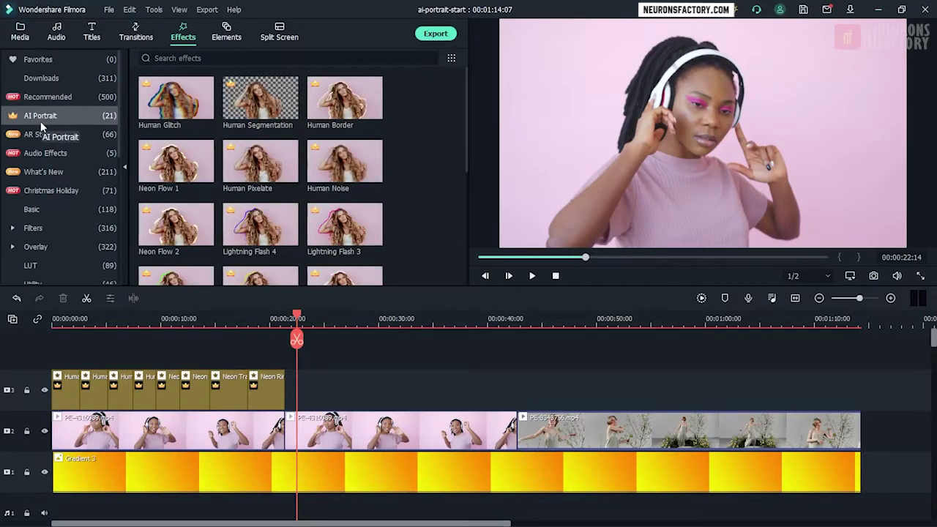
pyautogui.click(172, 102)
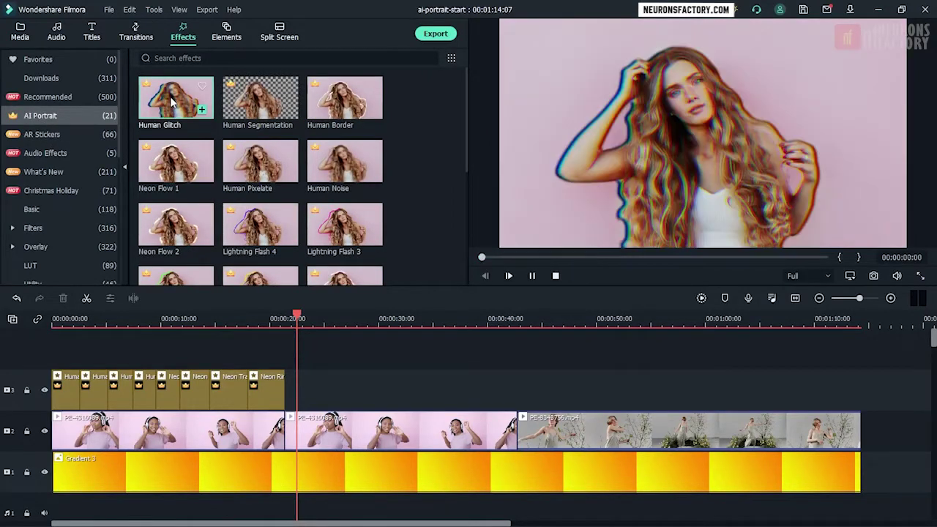
pyautogui.click(258, 97)
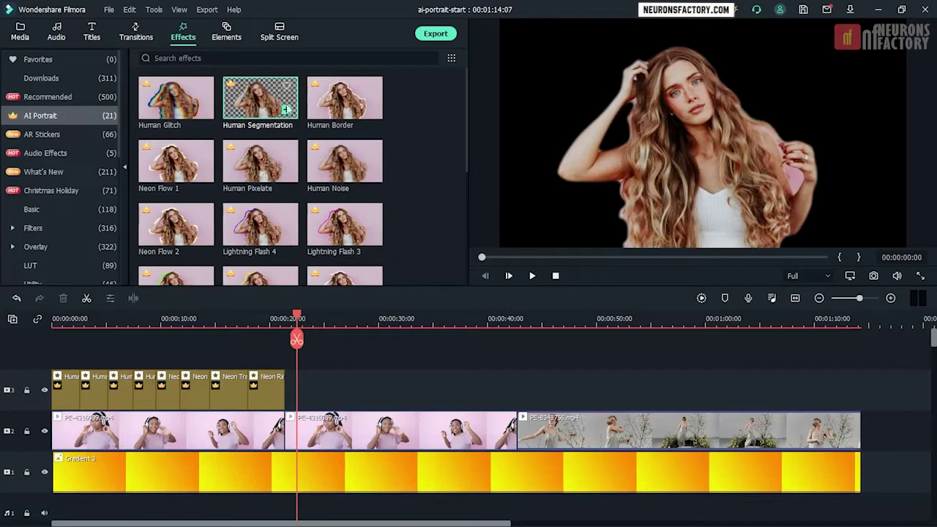
pyautogui.click(328, 109)
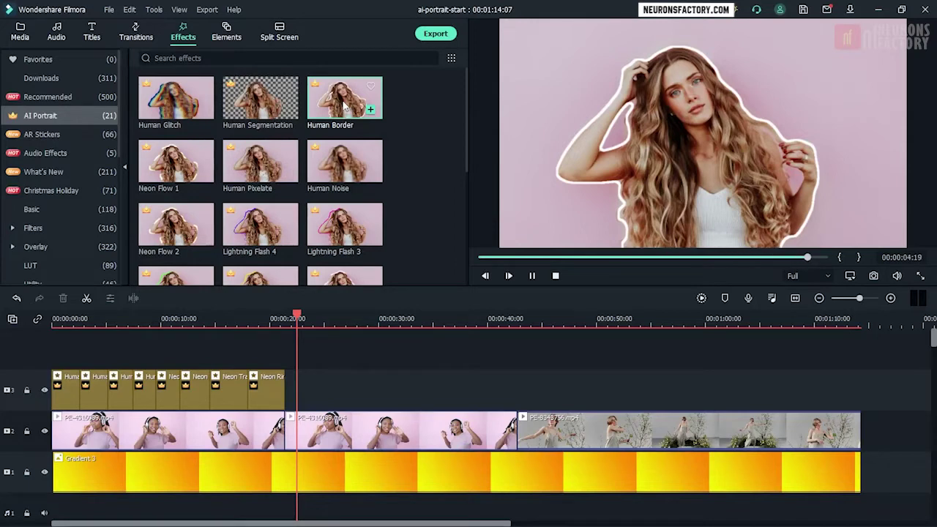
# Add the Human Glitch effect on track 3 at the start of the second headphones clip, accepting it as a trial resource
pyautogui.click(351, 431)
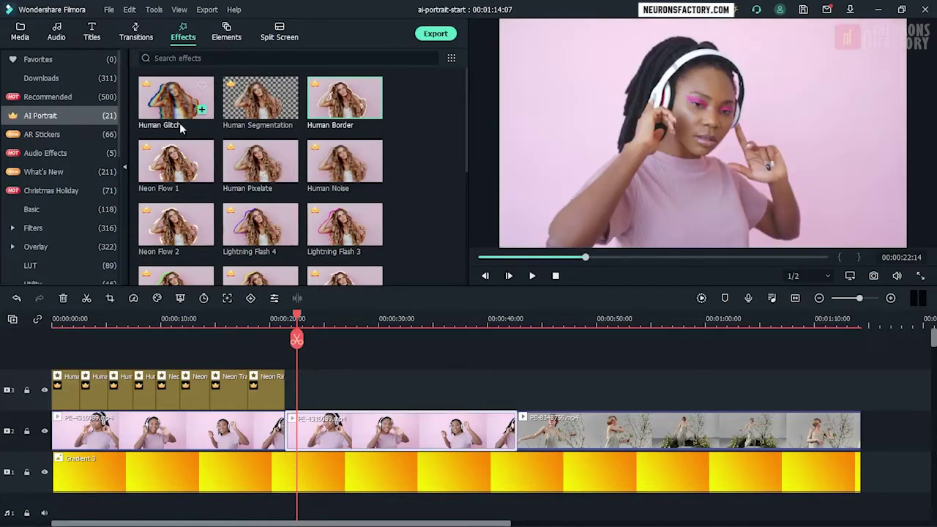
pyautogui.moveTo(180, 122); pyautogui.dragTo(296, 414)
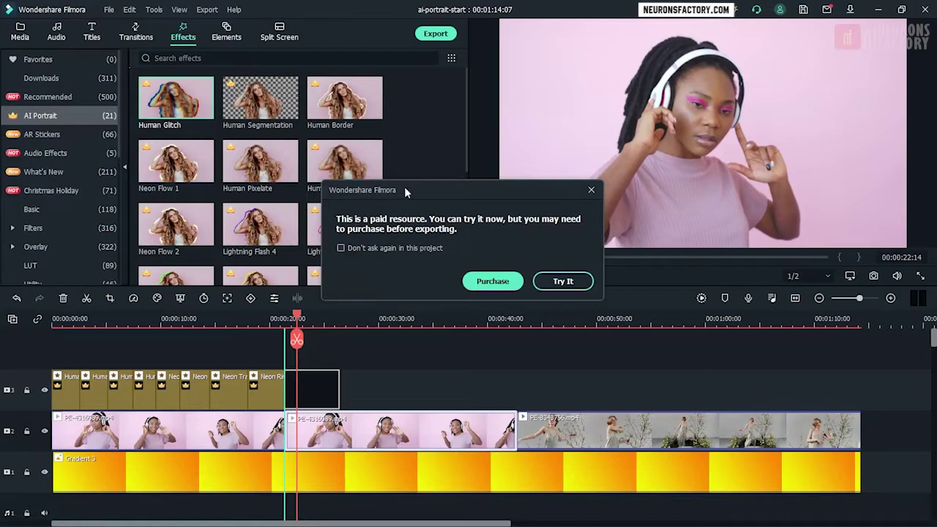
pyautogui.moveTo(412, 189); pyautogui.dragTo(414, 199)
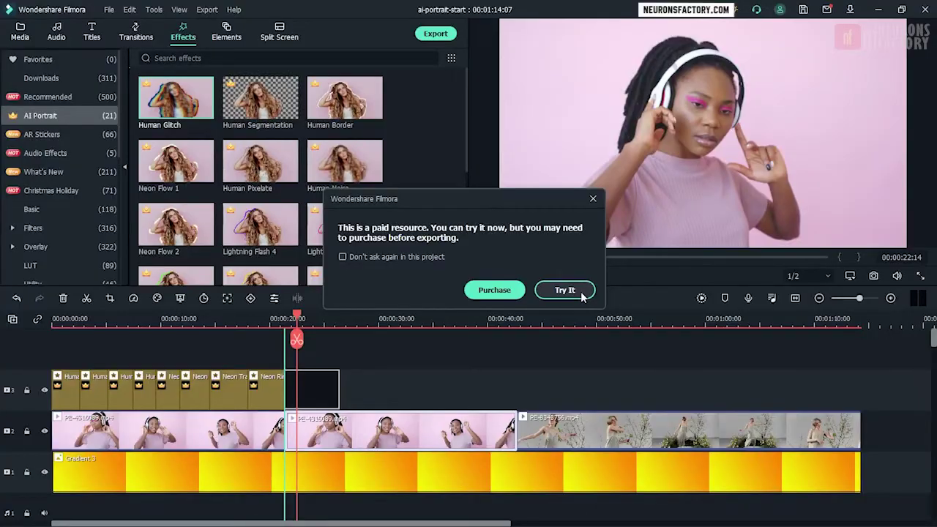
pyautogui.click(580, 291)
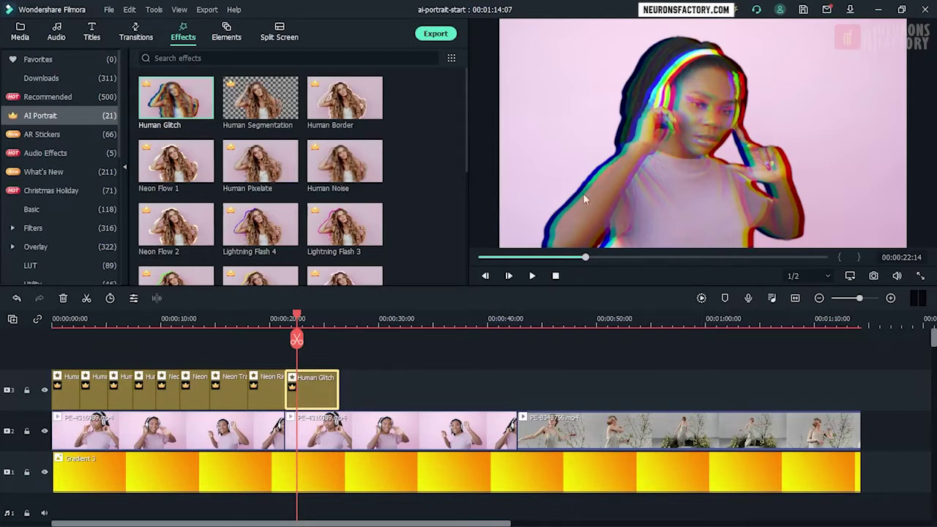
# Play back the Human Glitch section from the start of the second headphones clip
pyautogui.moveTo(295, 327); pyautogui.dragTo(287, 327)
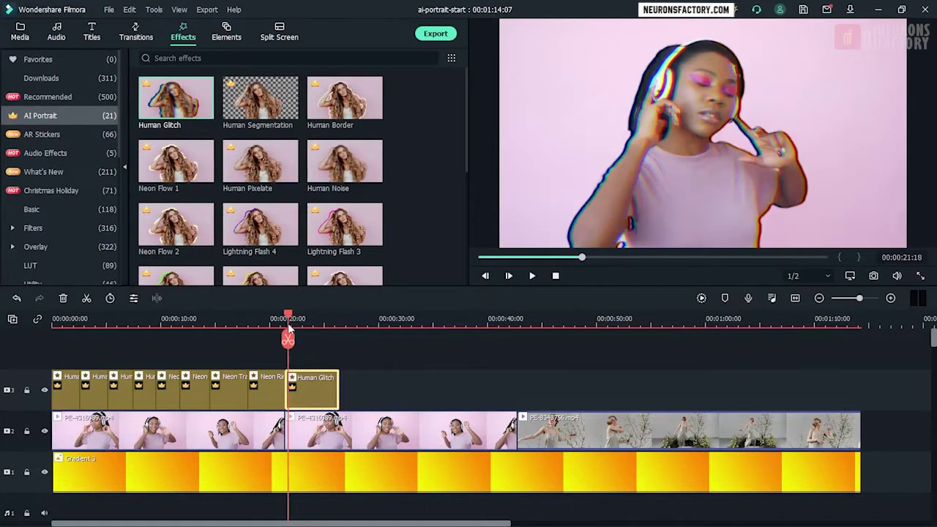
pyautogui.click(534, 275)
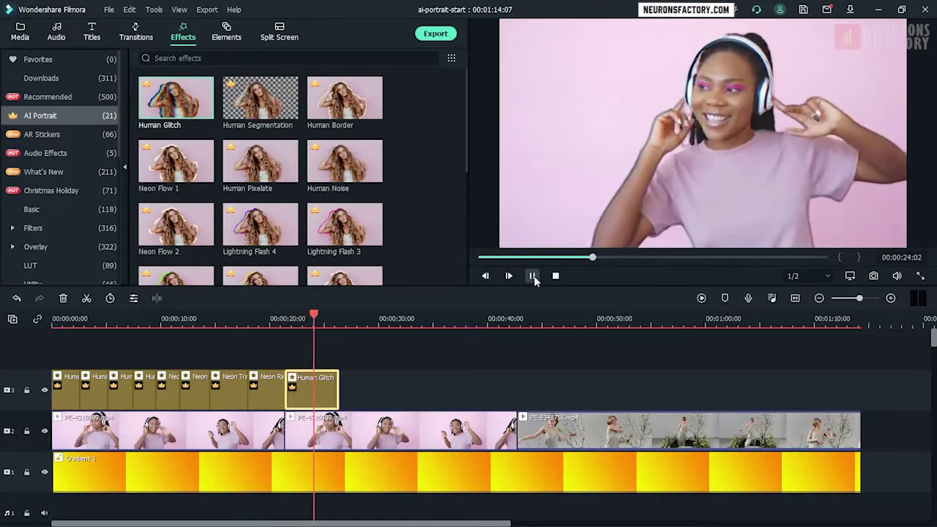
pyautogui.click(533, 275)
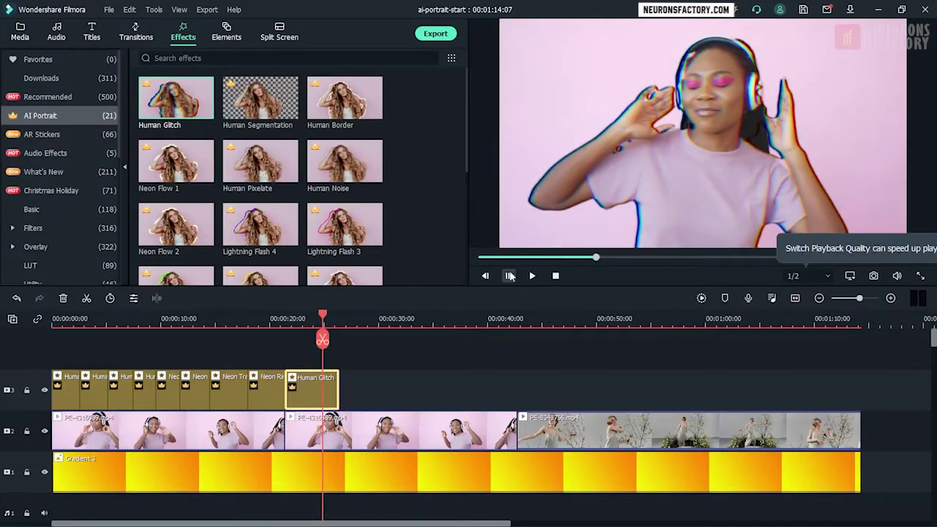
# Set the Human Glitch effect's Fade to 0.92 and delete the effect from track 3
pyautogui.doubleClick(313, 399)
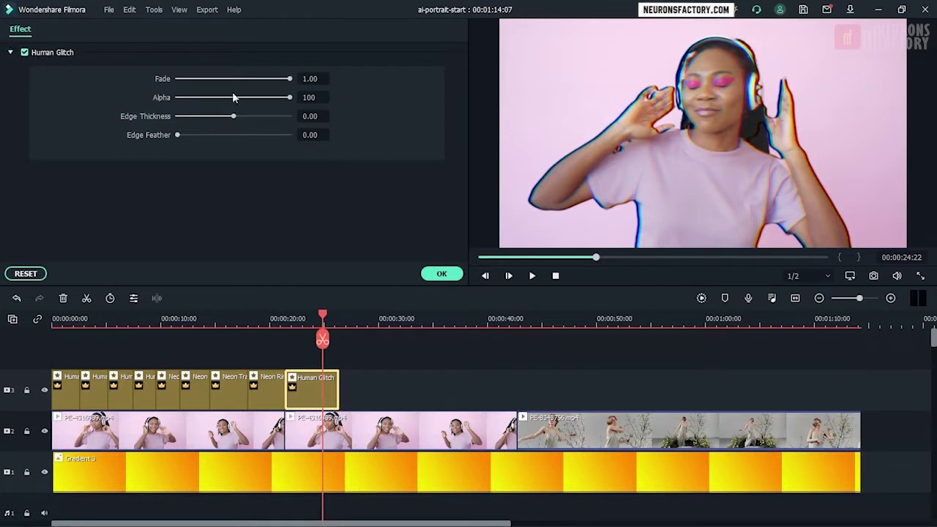
pyautogui.moveTo(289, 79); pyautogui.dragTo(279, 79)
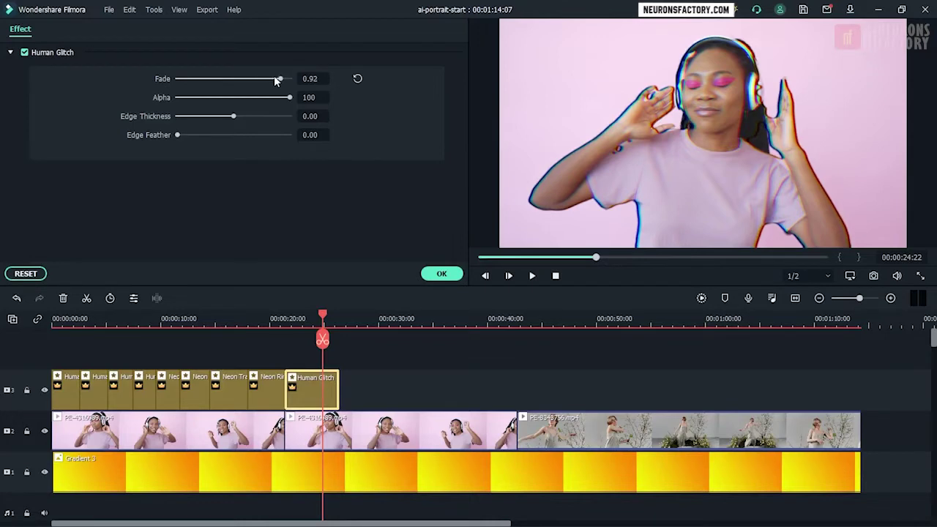
pyautogui.click(442, 273)
pyautogui.press('Delete')
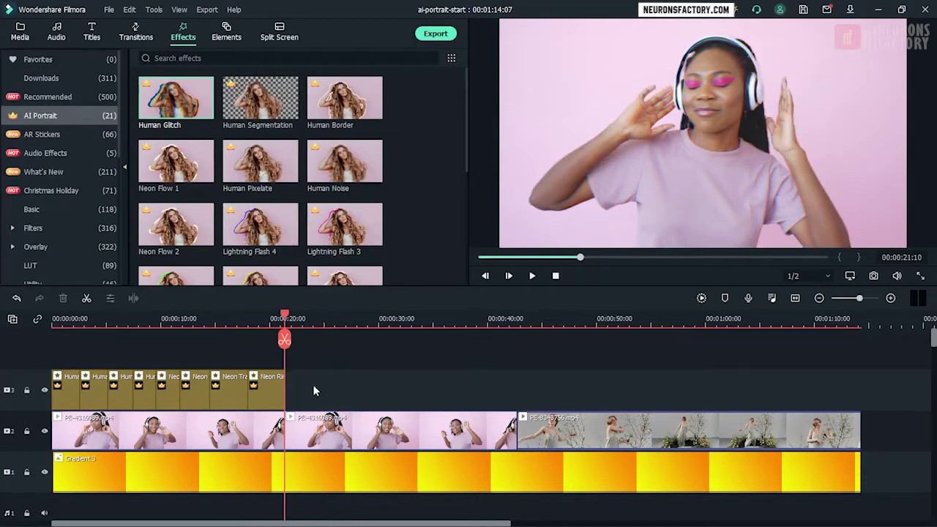
# Try the Human Segmentation effect on track 3 above the second headphones clip, check a frame, and undo it
pyautogui.moveTo(260, 97); pyautogui.dragTo(347, 396)
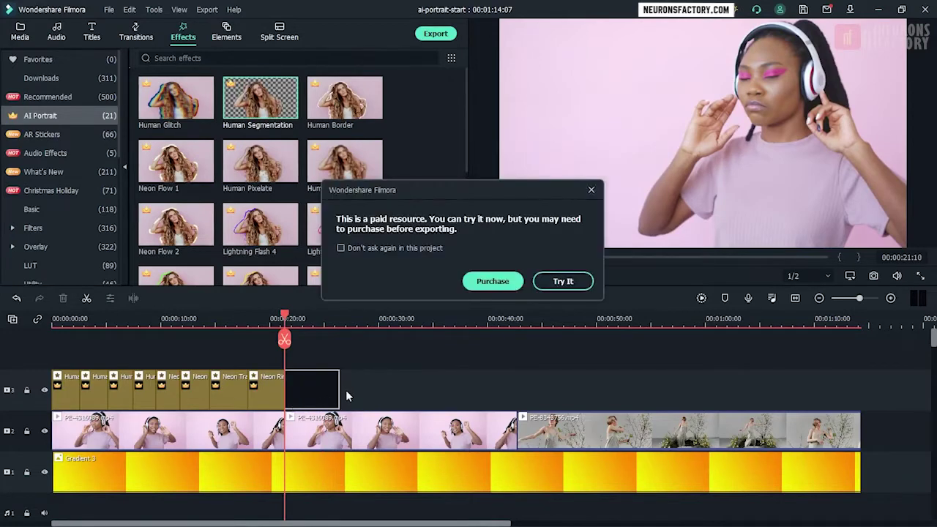
pyautogui.click(558, 284)
pyautogui.moveTo(285, 313); pyautogui.dragTo(318, 315)
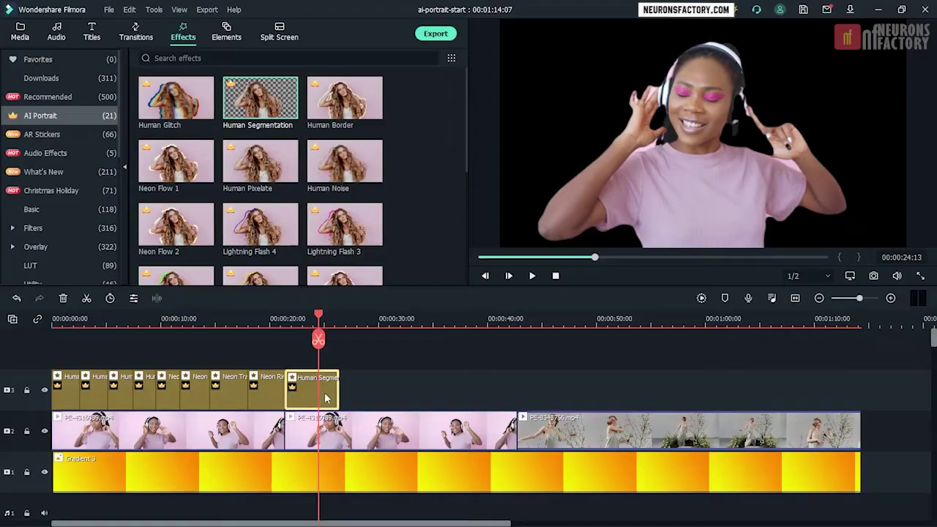
pyautogui.hotkey('ctrl', 'z')
# Try the Human Segmentation effect directly on the second headphones clip over the gradient background, and undo it
pyautogui.moveTo(287, 110); pyautogui.dragTo(309, 429)
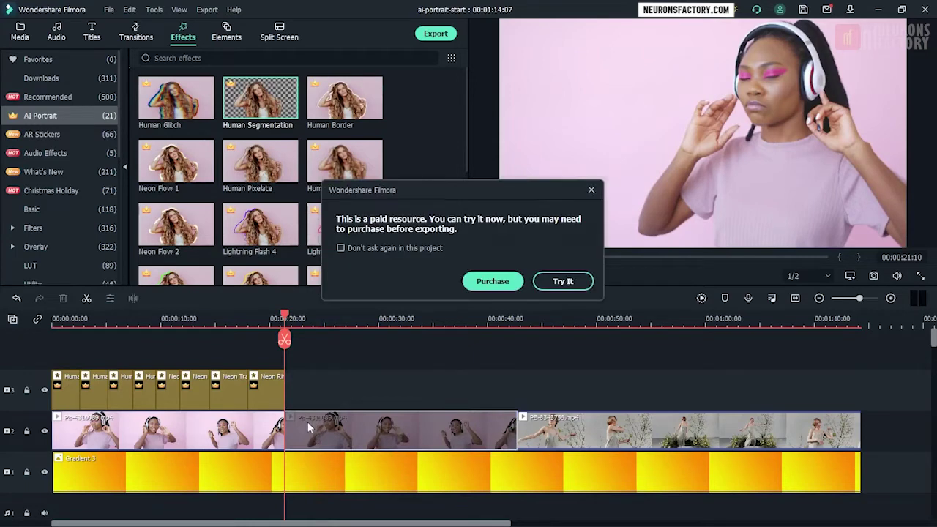
pyautogui.click(560, 281)
pyautogui.click(359, 469)
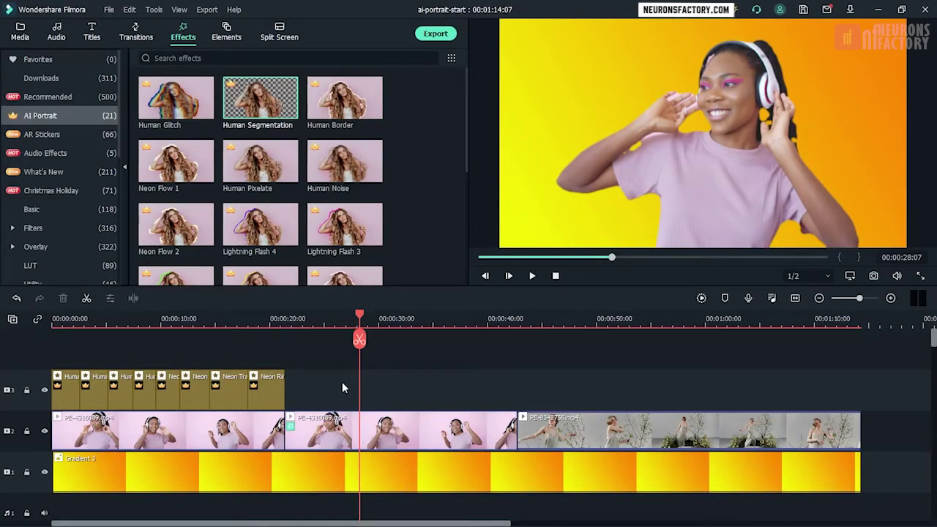
pyautogui.click(317, 432)
pyautogui.hotkey('ctrl', 'z')
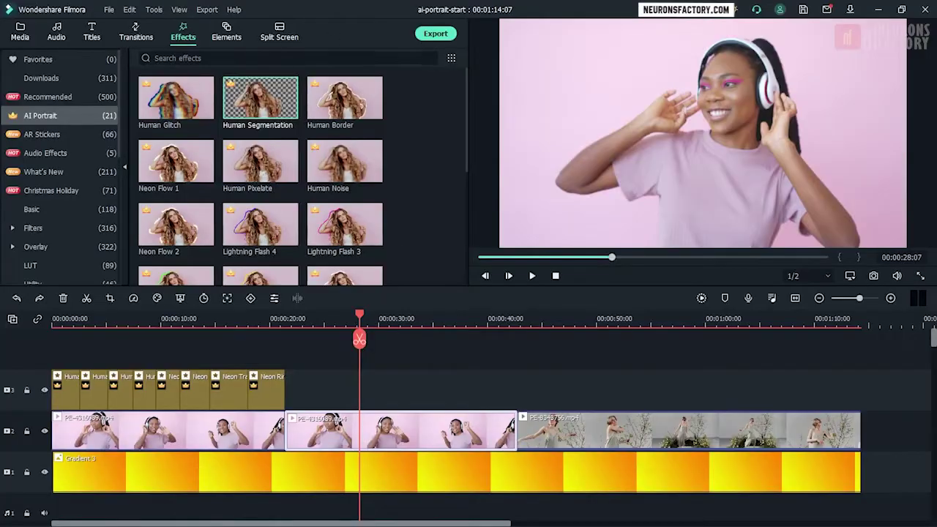
# Try the Human Border effect on track 3 above the second headphones clip, check a frame, and undo it
pyautogui.moveTo(337, 97); pyautogui.dragTo(344, 402)
pyautogui.click(562, 282)
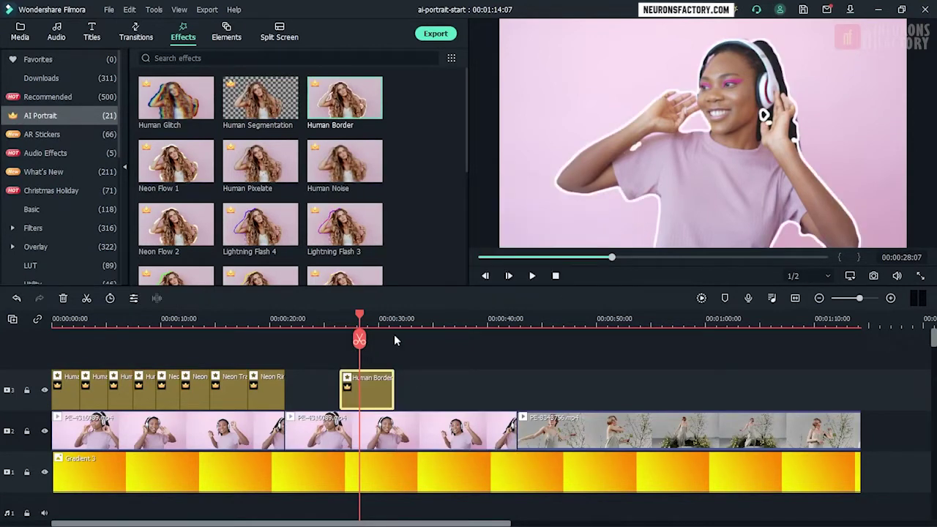
pyautogui.moveTo(364, 319)
pyautogui.mouseDown()
pyautogui.moveTo(386, 330)
pyautogui.moveTo(365, 329)
pyautogui.mouseUp()
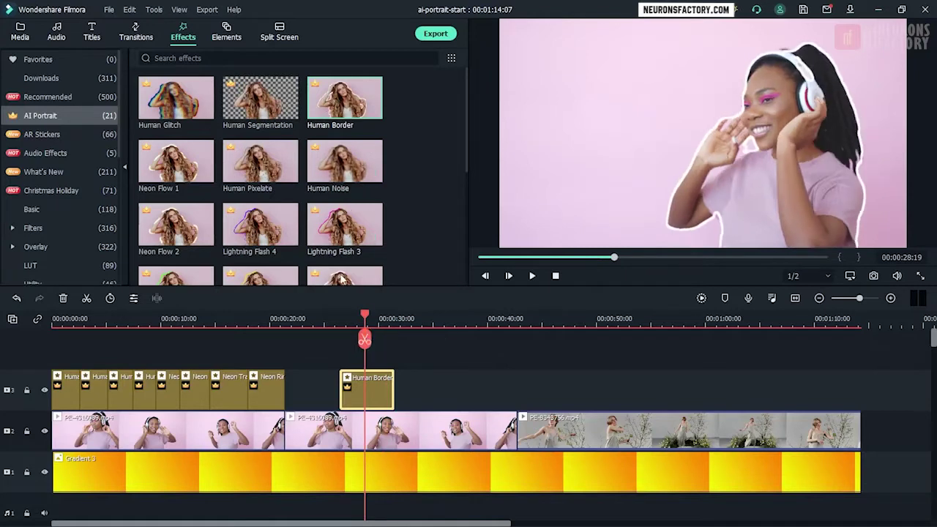
pyautogui.hotkey('ctrl', 'z')
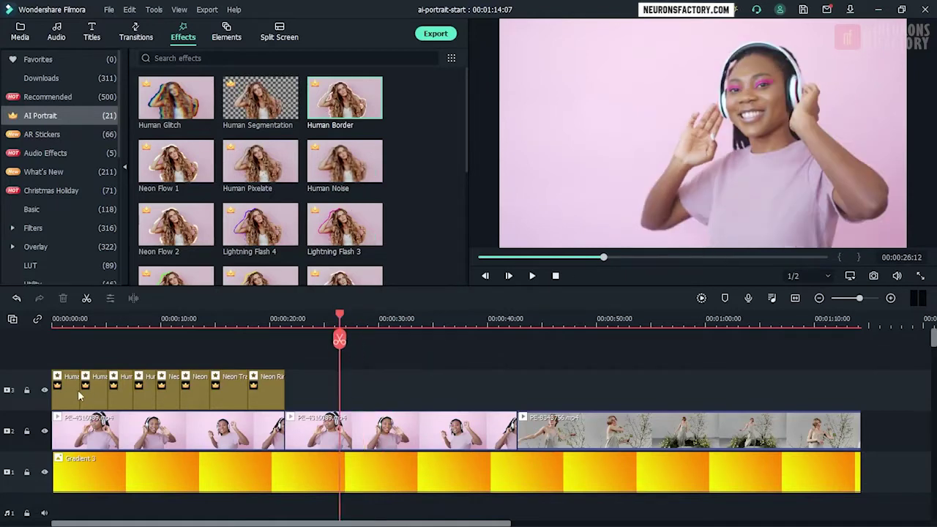
# Play the first headphones clip from the beginning to review its sequence of AI Portrait effects
pyautogui.moveTo(344, 322); pyautogui.dragTo(52, 322)
pyautogui.scroll(3, 208, 333)
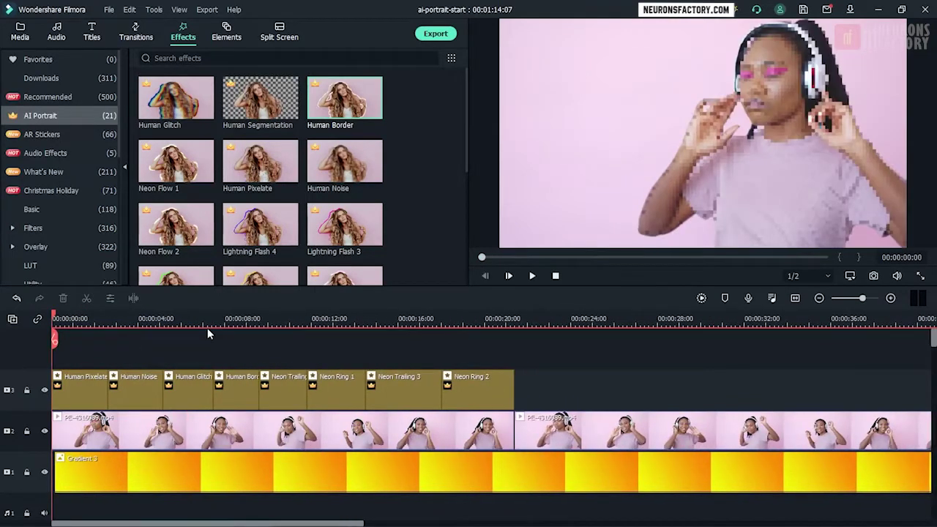
pyautogui.click(531, 276)
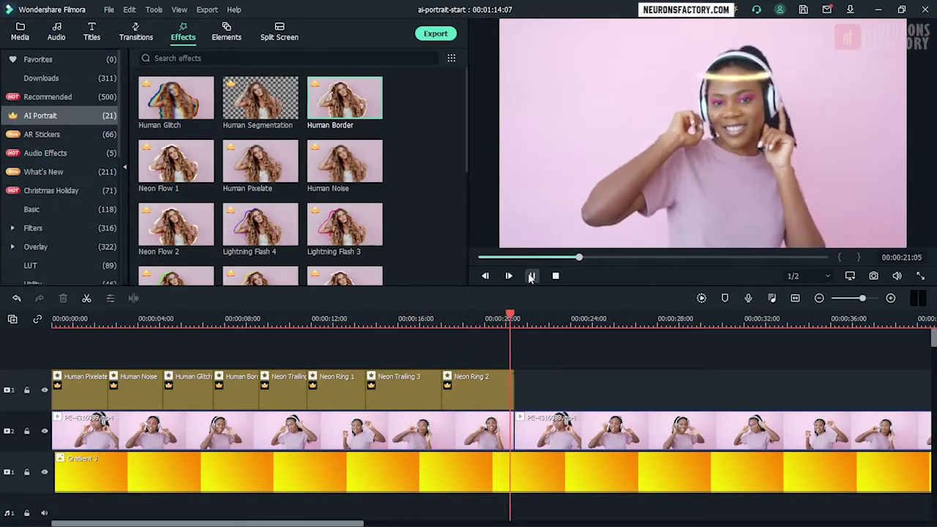
pyautogui.click(531, 277)
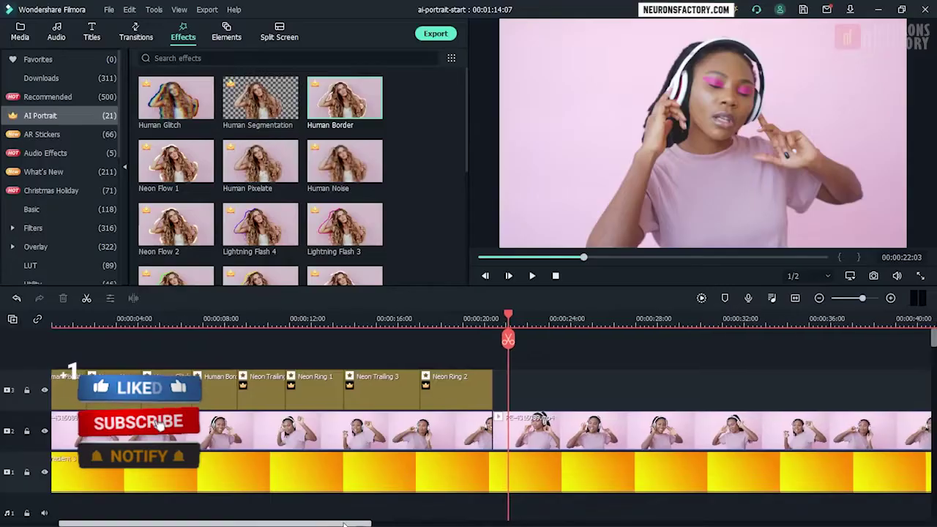
# Add the Heart Eyes AR sticker on track 3 at the start of the second headphones clip and play it back
pyautogui.moveTo(344, 524); pyautogui.dragTo(454, 524)
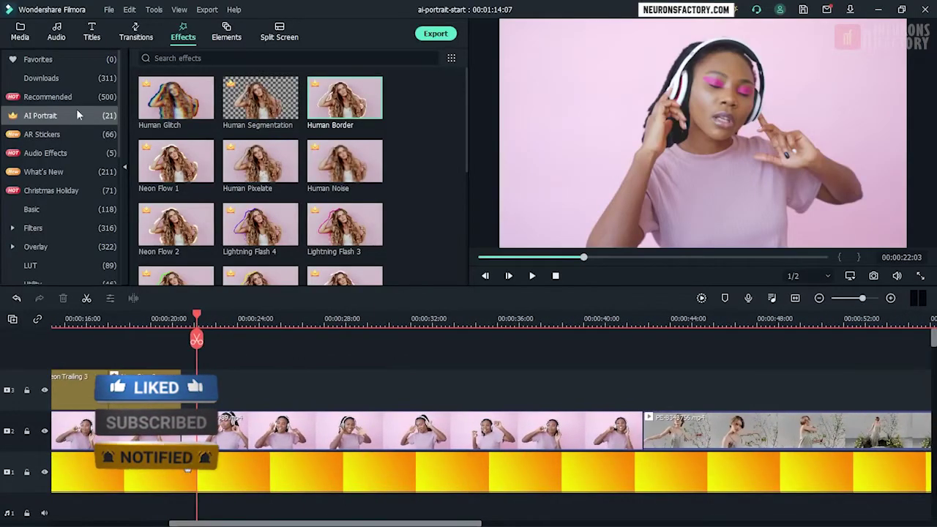
pyautogui.click(57, 134)
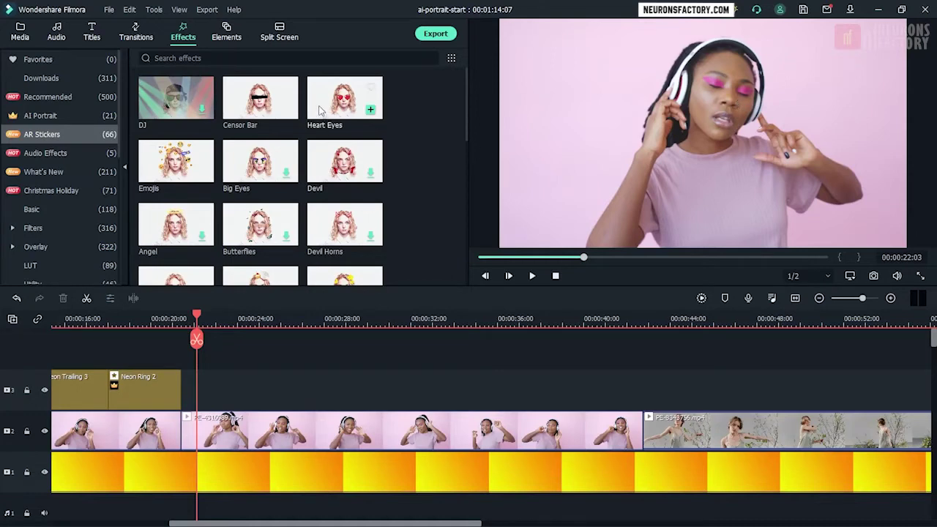
pyautogui.moveTo(318, 109); pyautogui.dragTo(185, 392)
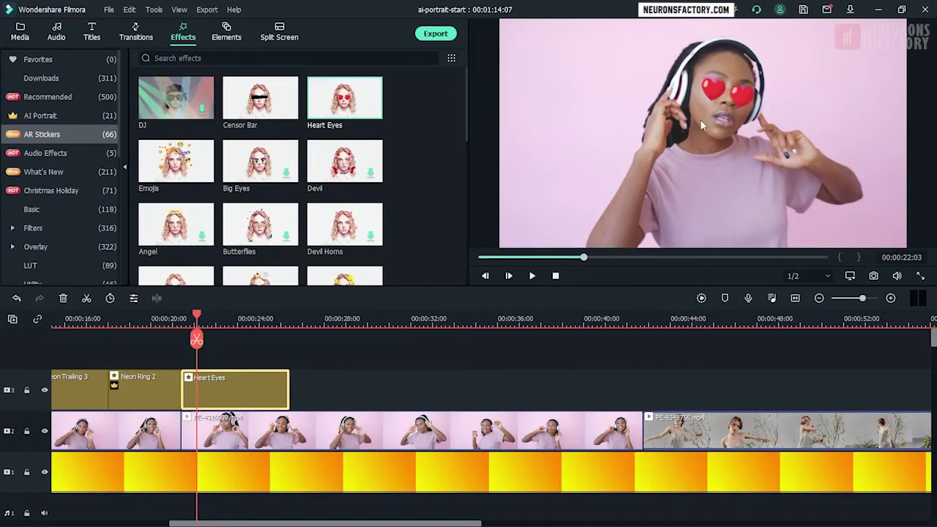
pyautogui.click(532, 275)
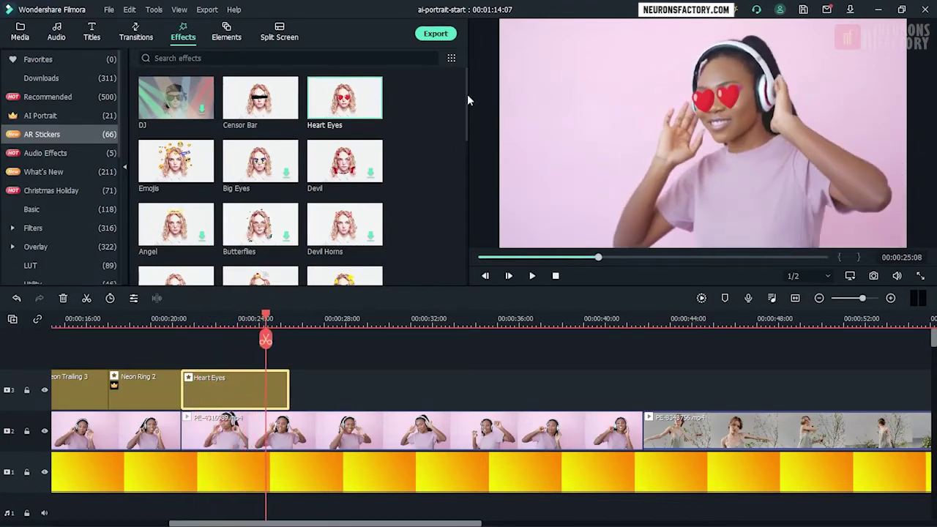
# Add the Emojis AR sticker on track 4 directly above Heart Eyes and play back the combined stickers
pyautogui.scroll(-3, 469, 157)
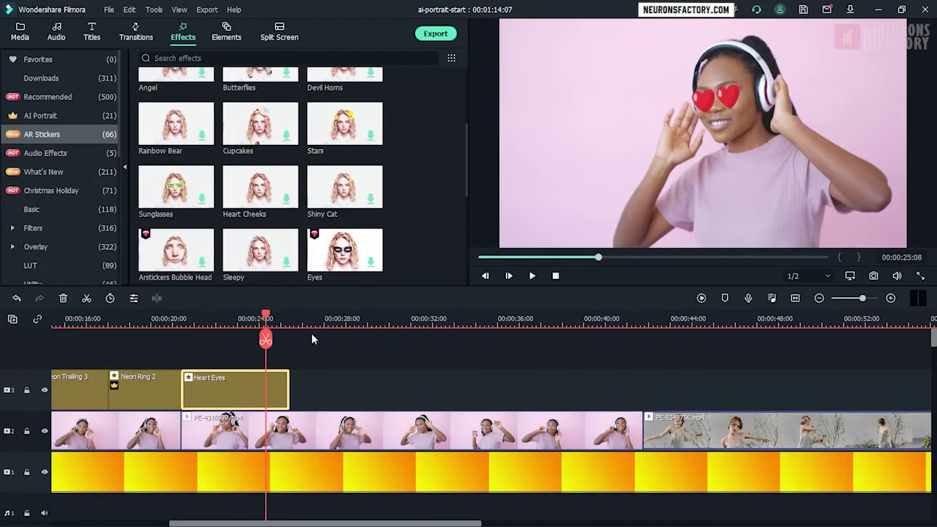
pyautogui.scroll(3, 298, 219)
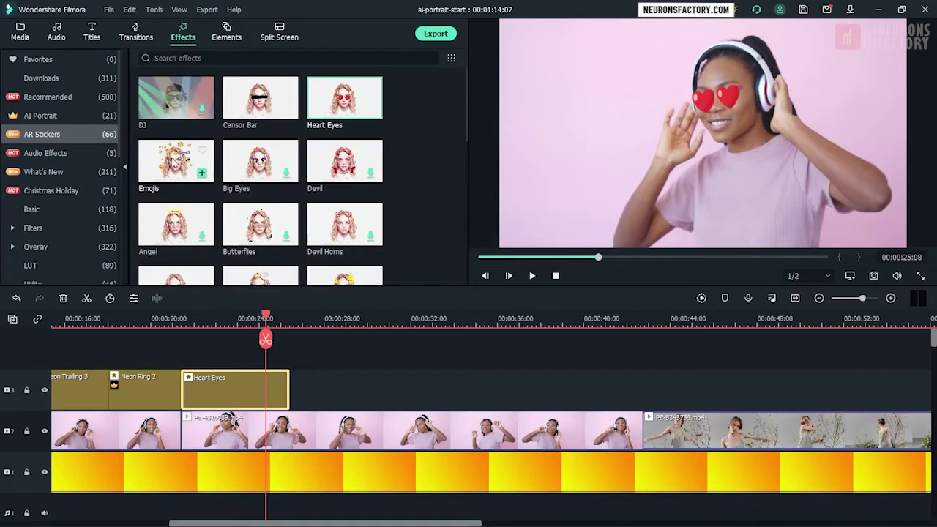
pyautogui.moveTo(169, 165); pyautogui.dragTo(194, 363)
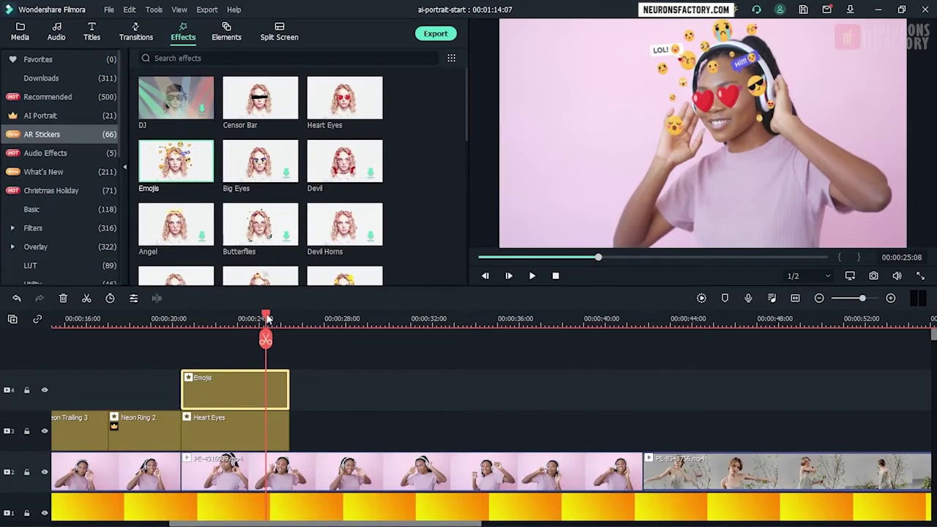
pyautogui.moveTo(194, 333); pyautogui.dragTo(182, 338)
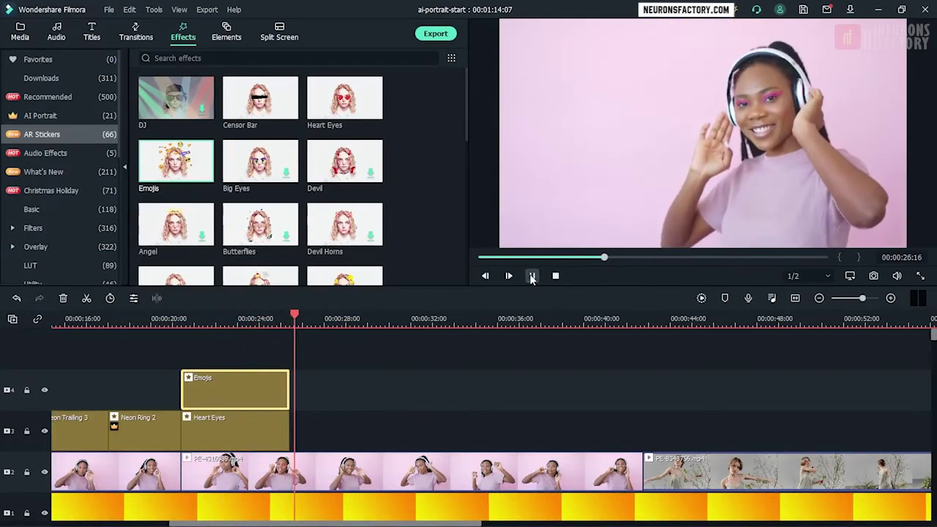
pyautogui.click(532, 277)
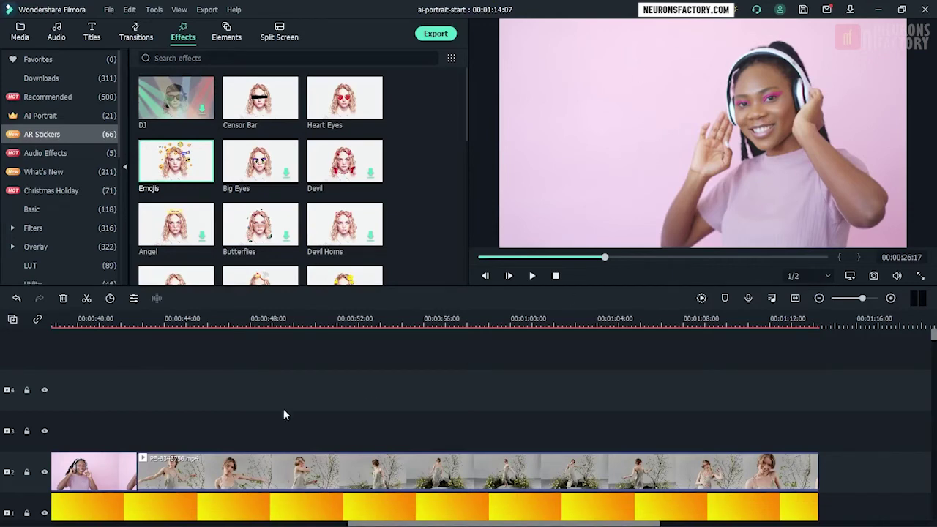
# Apply the Human Border AI Portrait effect directly to the clip of the dancing woman and return the playhead to its start
pyautogui.click(247, 322)
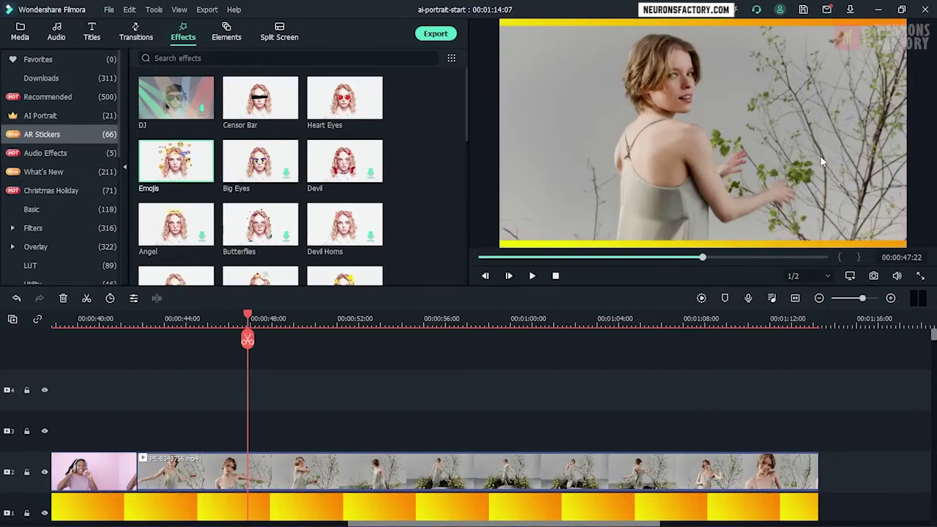
pyautogui.moveTo(310, 331); pyautogui.dragTo(498, 389)
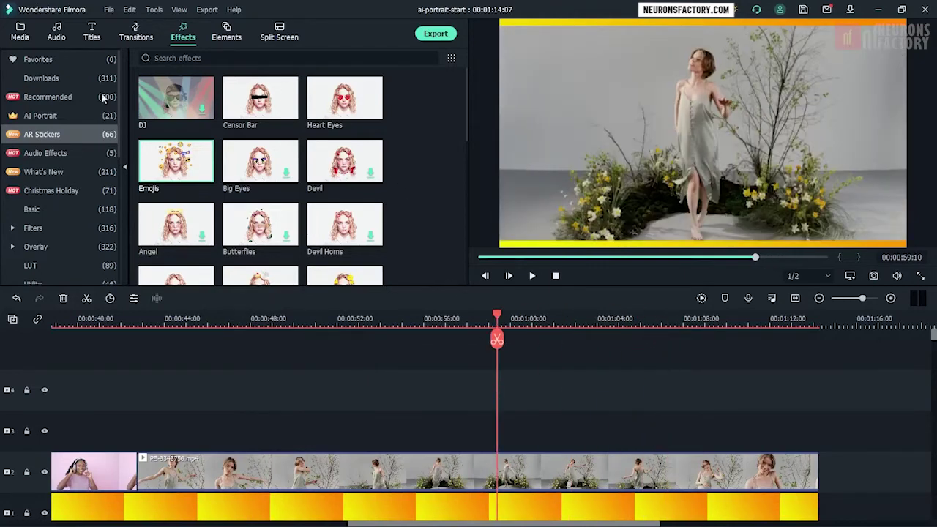
pyautogui.click(44, 116)
pyautogui.moveTo(325, 107); pyautogui.dragTo(307, 476)
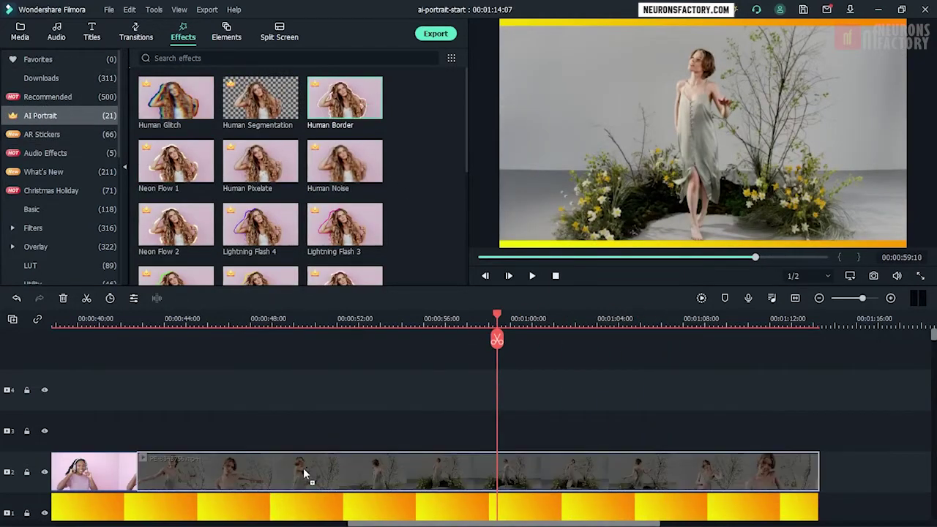
pyautogui.click(561, 279)
pyautogui.moveTo(496, 316); pyautogui.dragTo(142, 386)
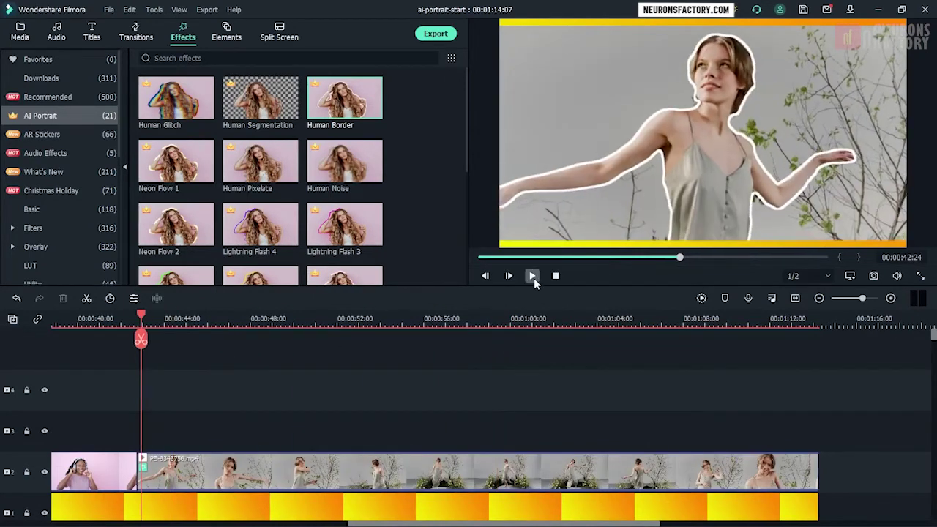